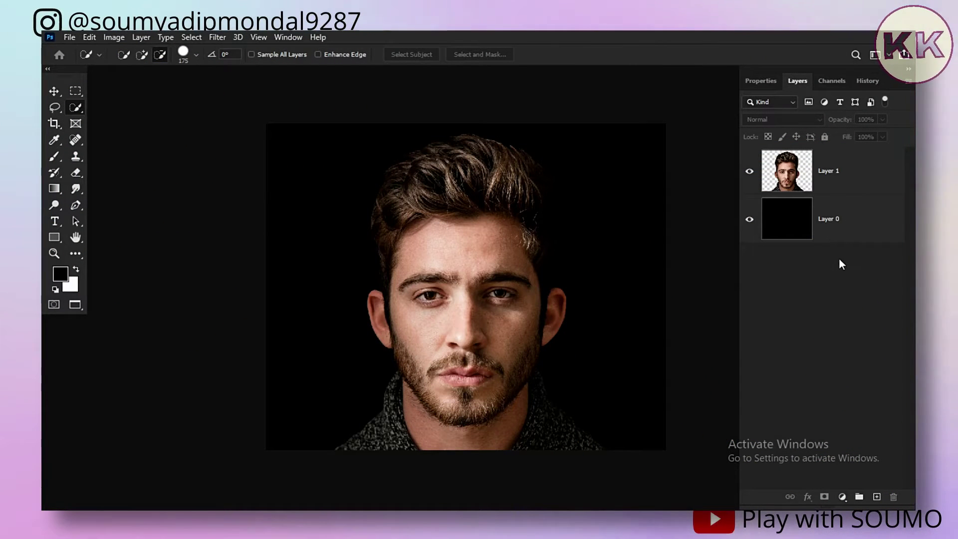
Step: Toggle Layer 1's visibility to check the portrait against the black background
left_click(841, 190)
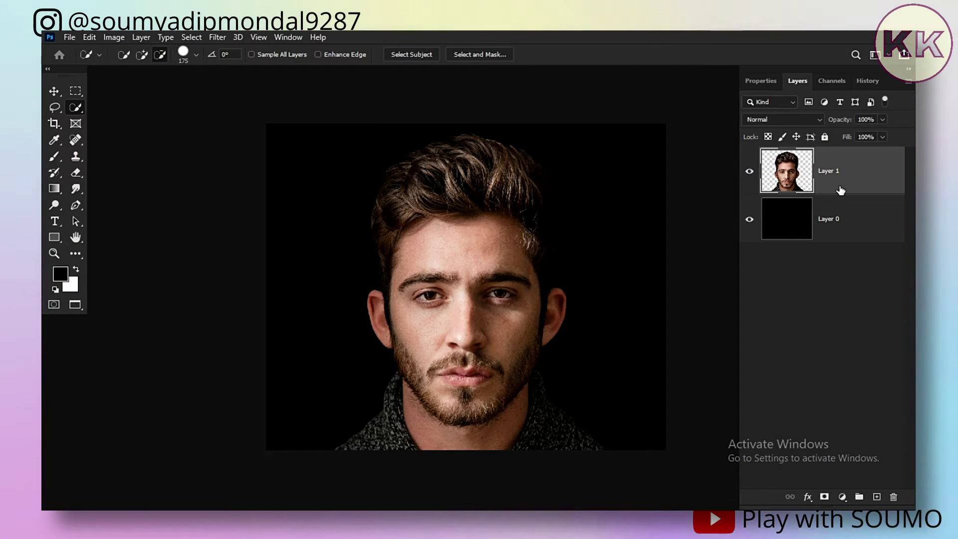
left_click(749, 221, "alt")
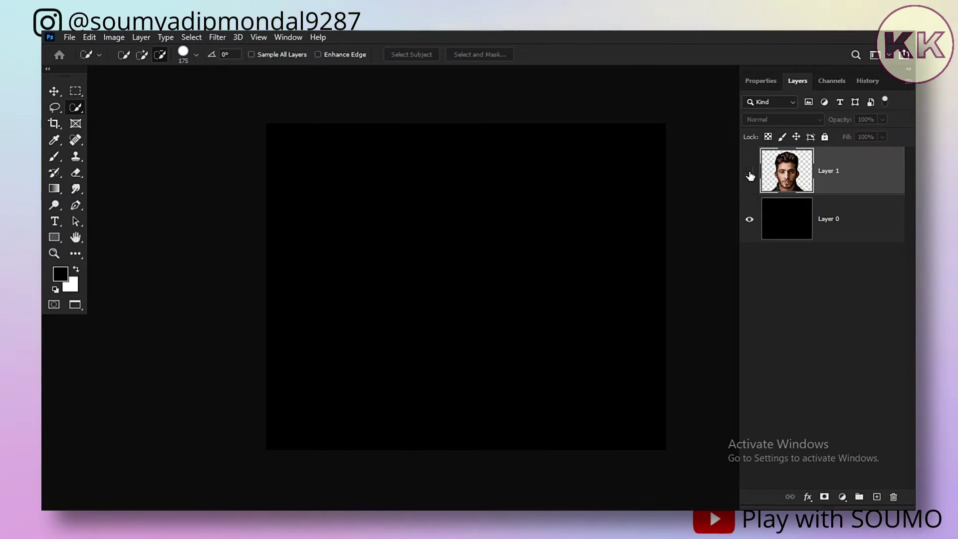
left_click(750, 221, "alt")
left_click(750, 221)
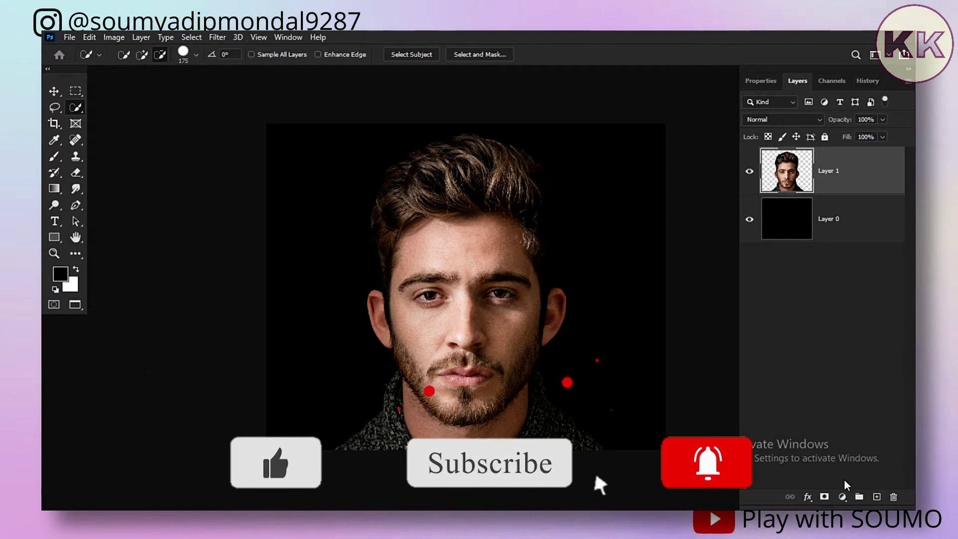
Step: Add a Black & White adjustment layer to make the portrait greyscale
left_click(842, 497)
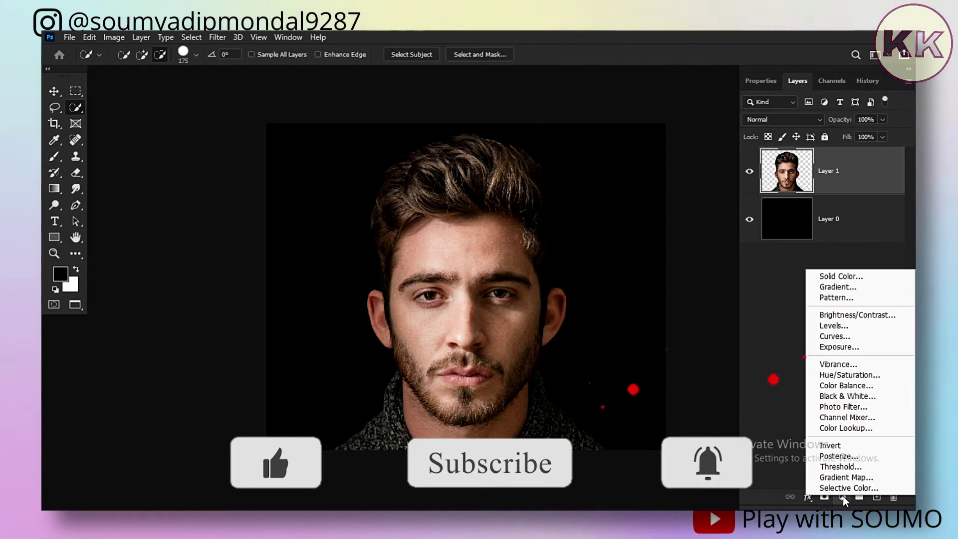
left_click(844, 397)
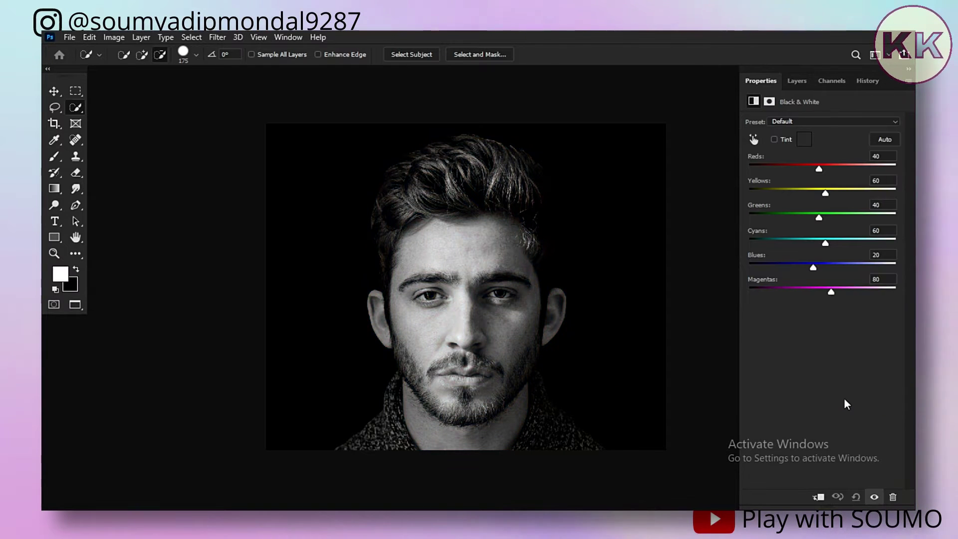
left_click(795, 80)
Step: Add a Levels adjustment layer, raising the black point and lowering the white point
left_click(842, 497)
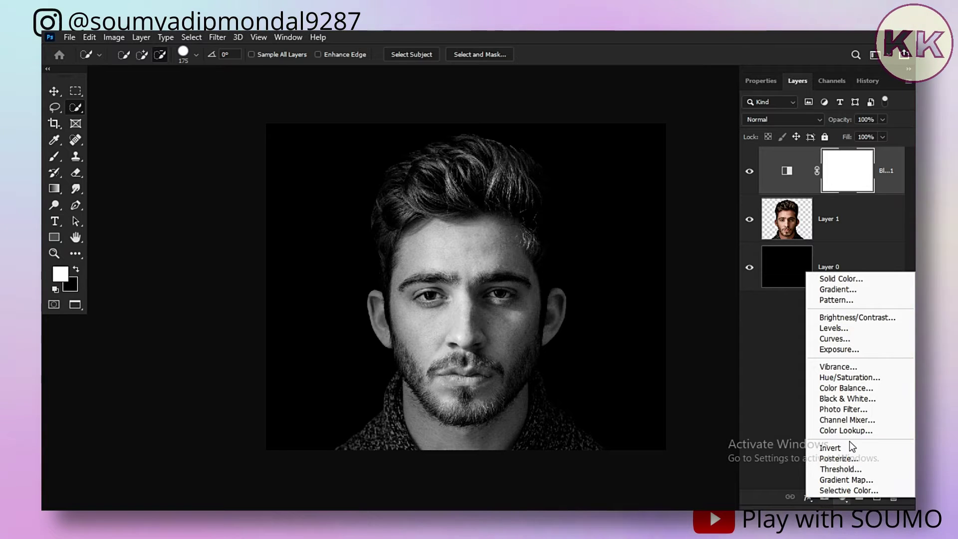
left_click(842, 329)
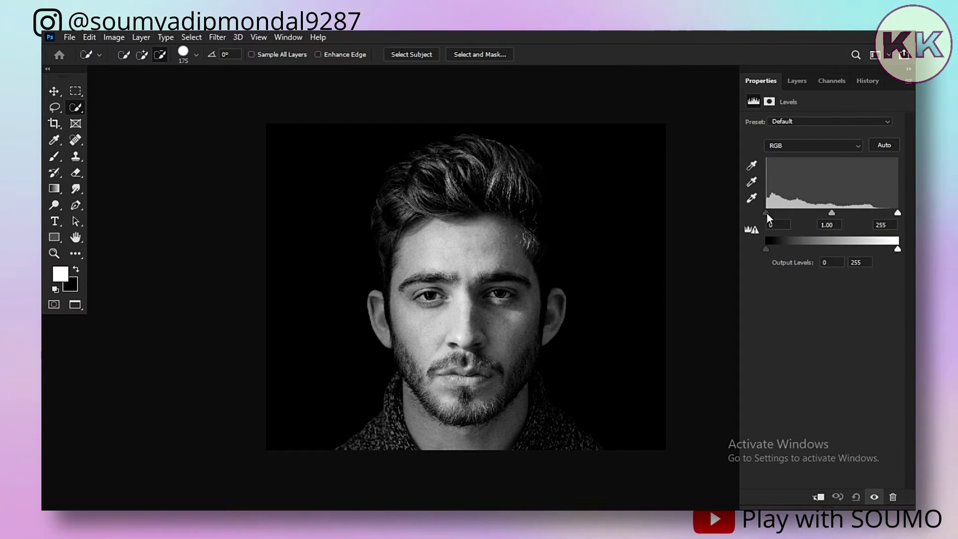
left_click_drag(767, 214, 767, 214)
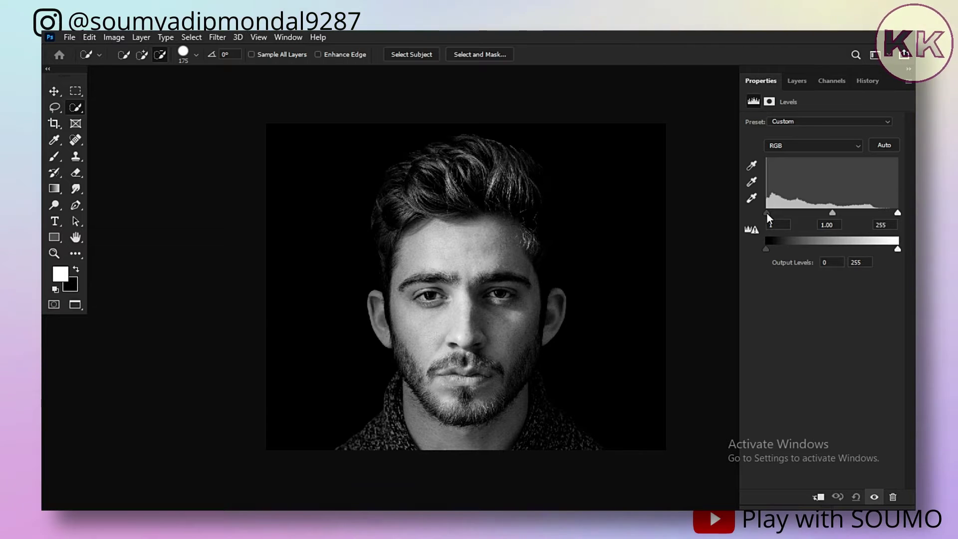
left_click_drag(767, 213, 774, 214)
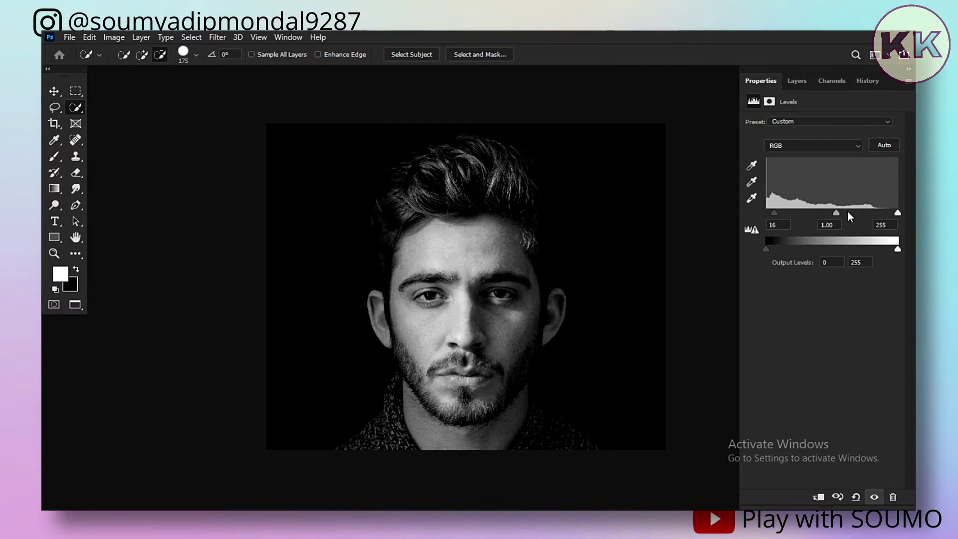
left_click_drag(897, 213, 891, 213)
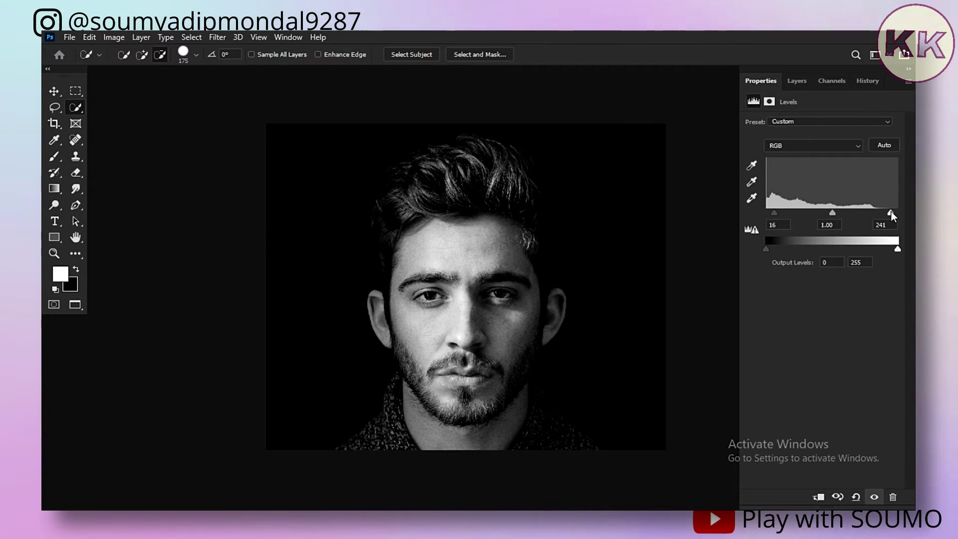
left_click(797, 80)
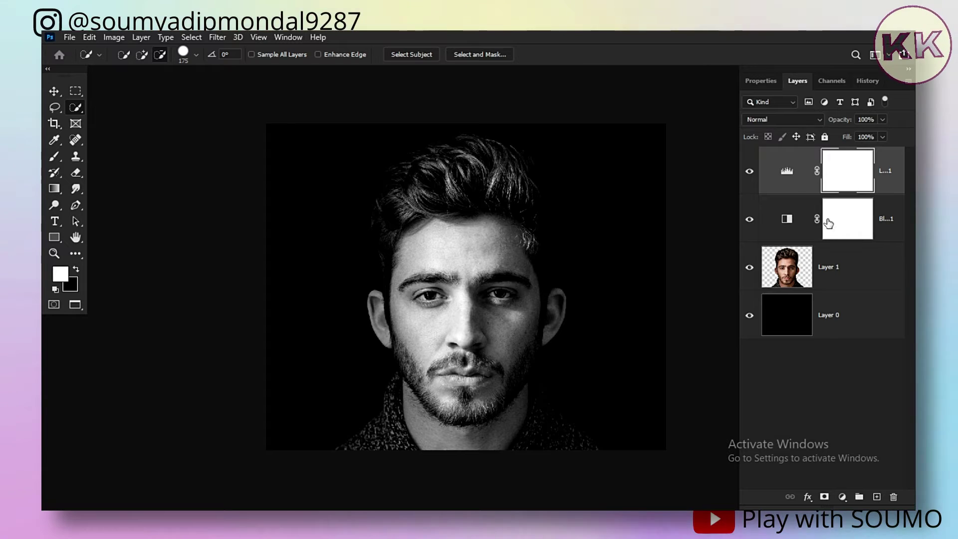
Step: Refine the Levels input values to 19, 1.00 and 229
left_click(819, 273)
left_click(800, 172)
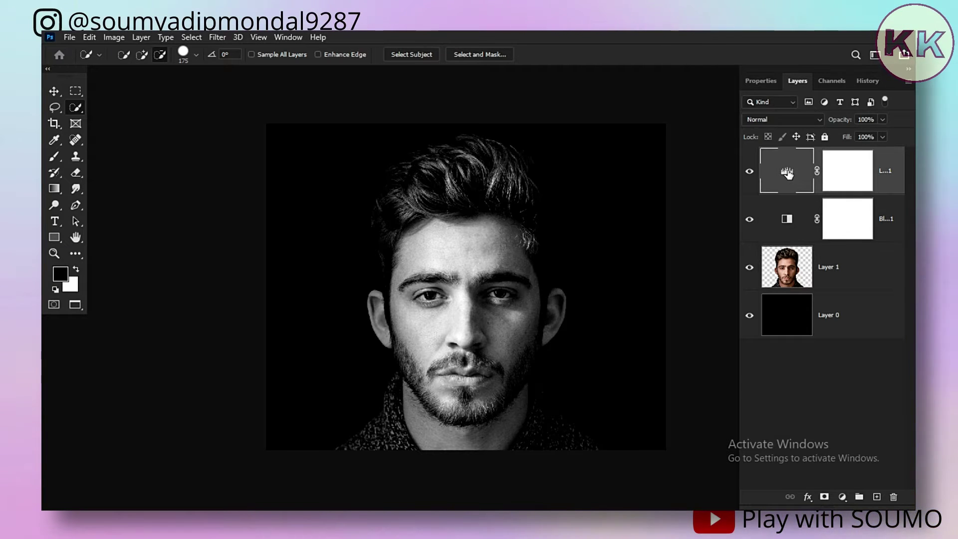
double_click(787, 173)
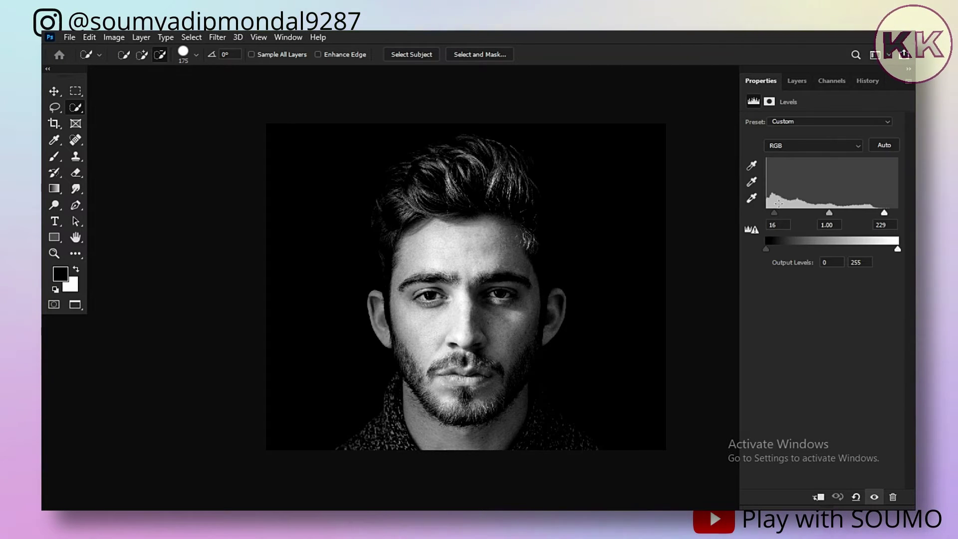
left_click_drag(774, 212, 775, 211)
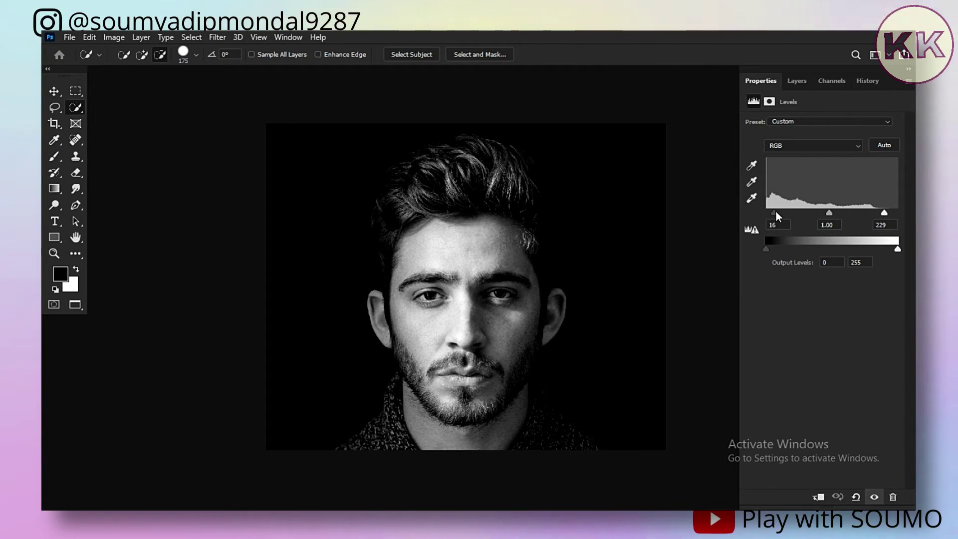
left_click(794, 81)
left_click(841, 400)
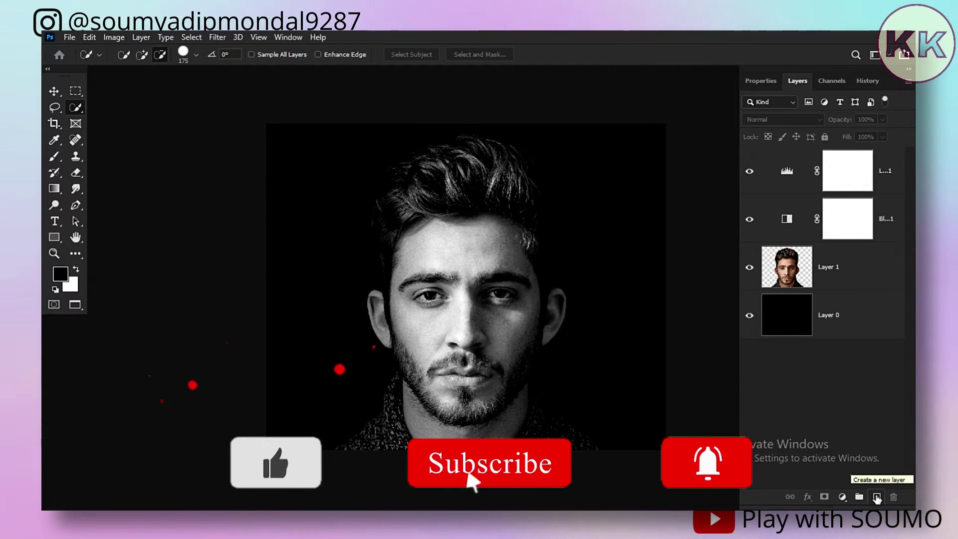
Step: Add a new Layer 2 and fill it with 50% Gray
left_click(877, 498)
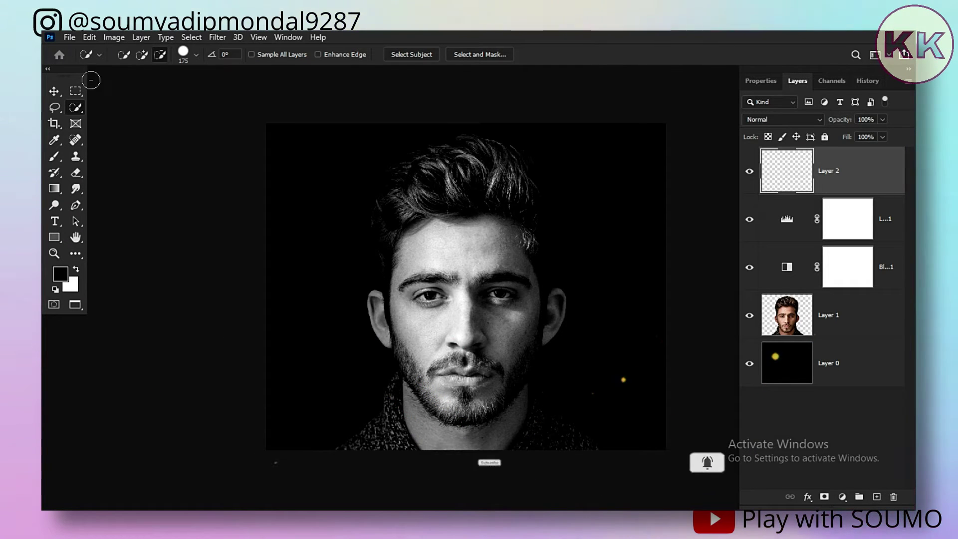
left_click(89, 39)
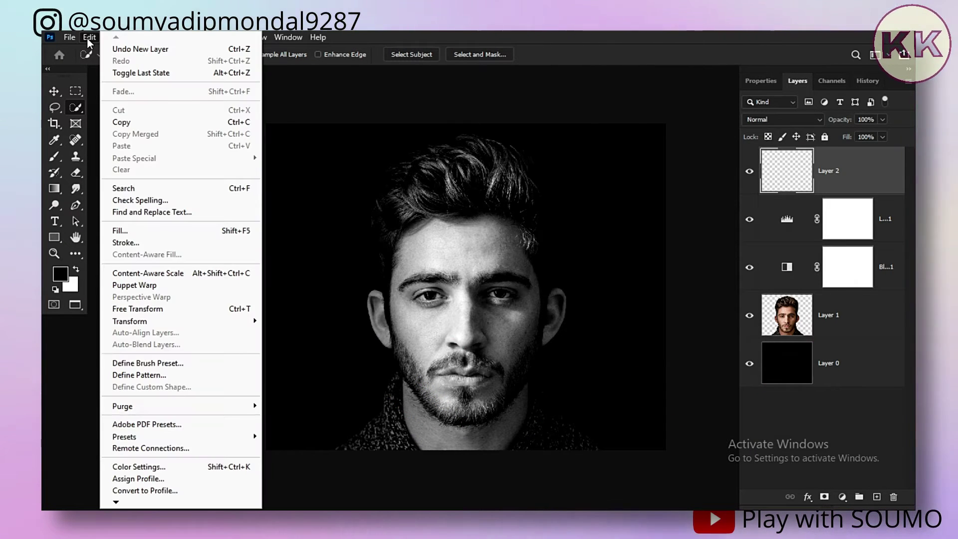
left_click(129, 230)
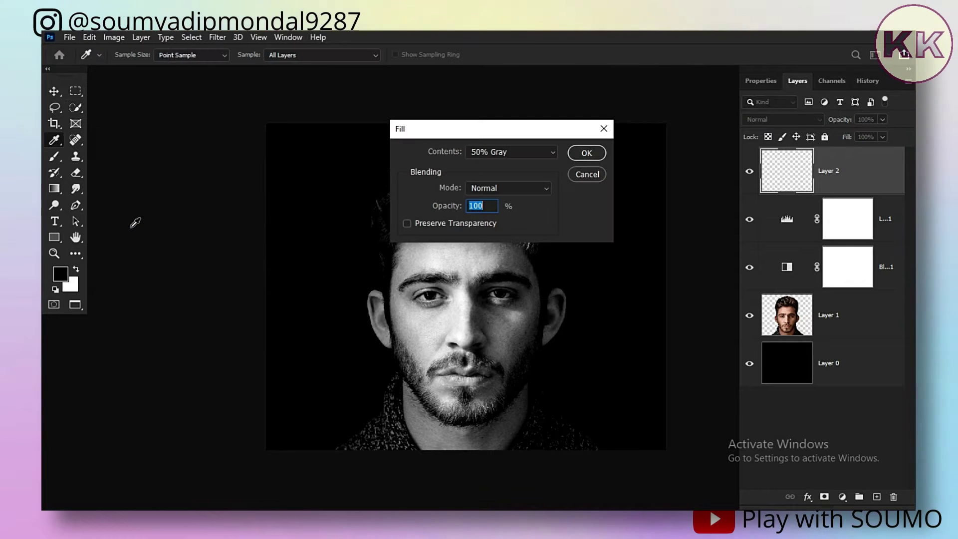
left_click(524, 153)
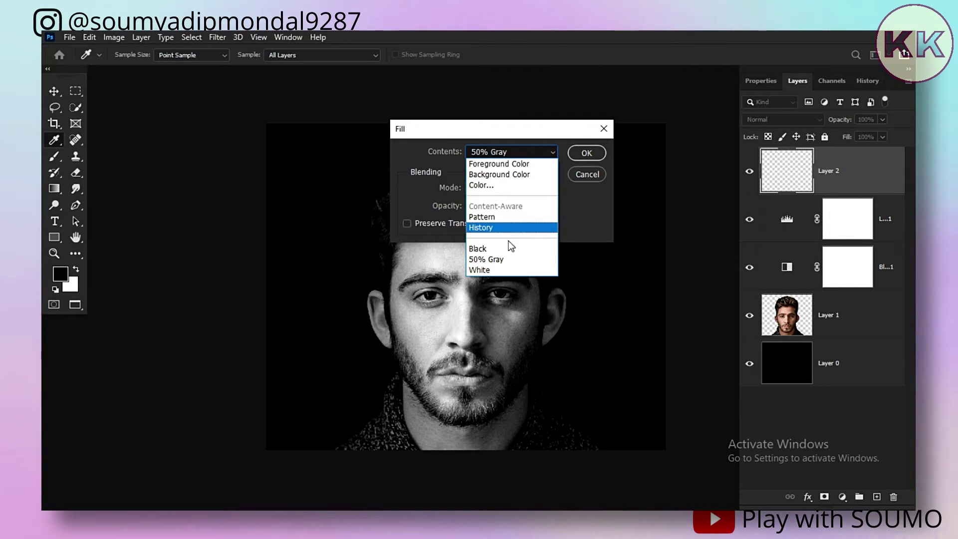
left_click(505, 259)
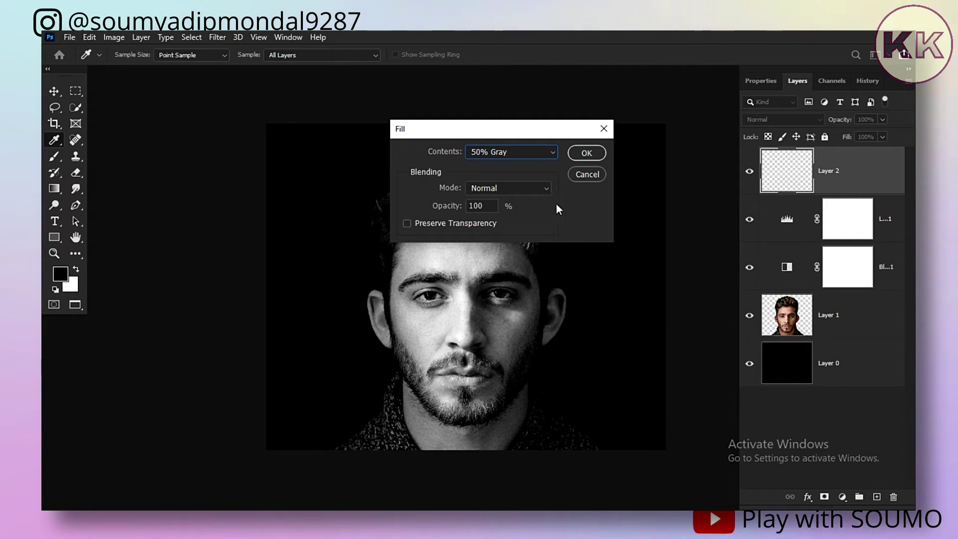
left_click(586, 154)
key("w")
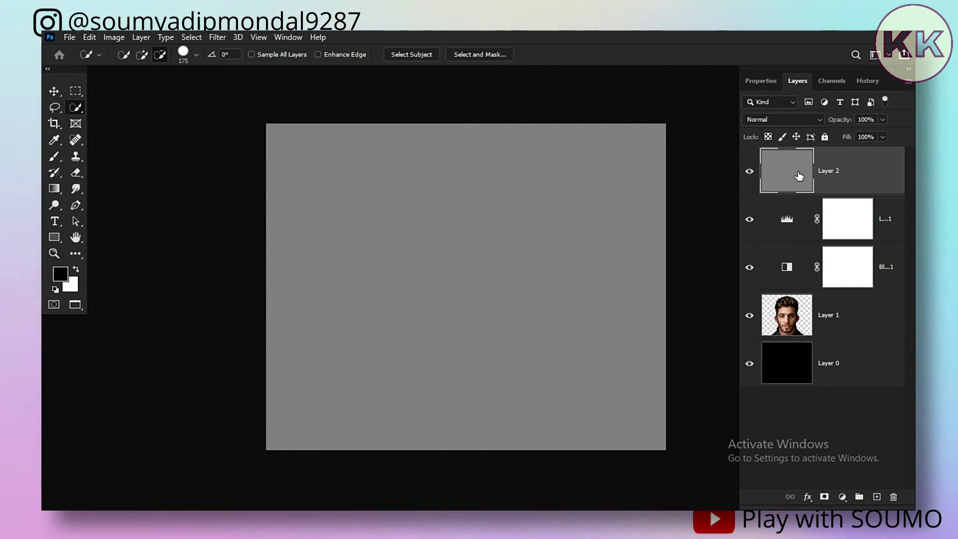
Step: Convert Layer 2 into a smart object
right_click(828, 171)
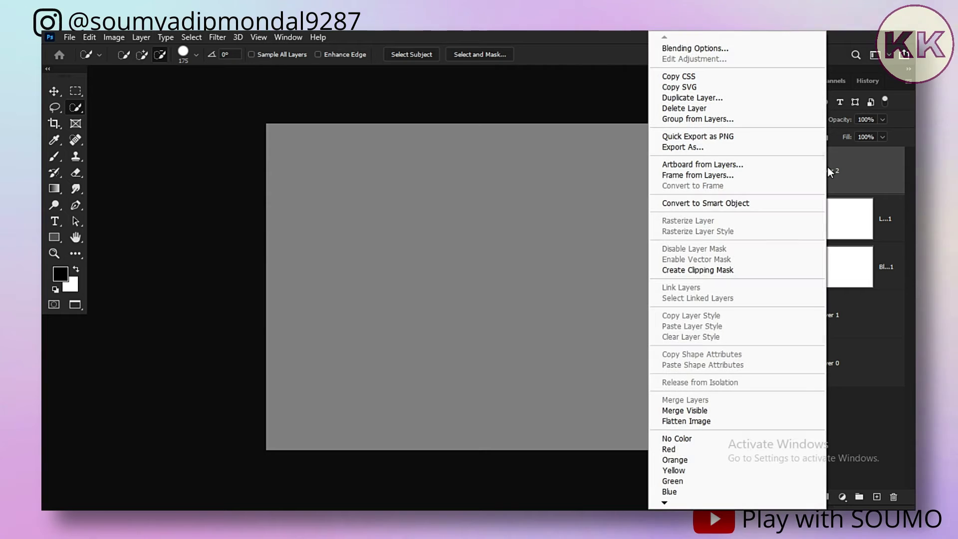
left_click(715, 209)
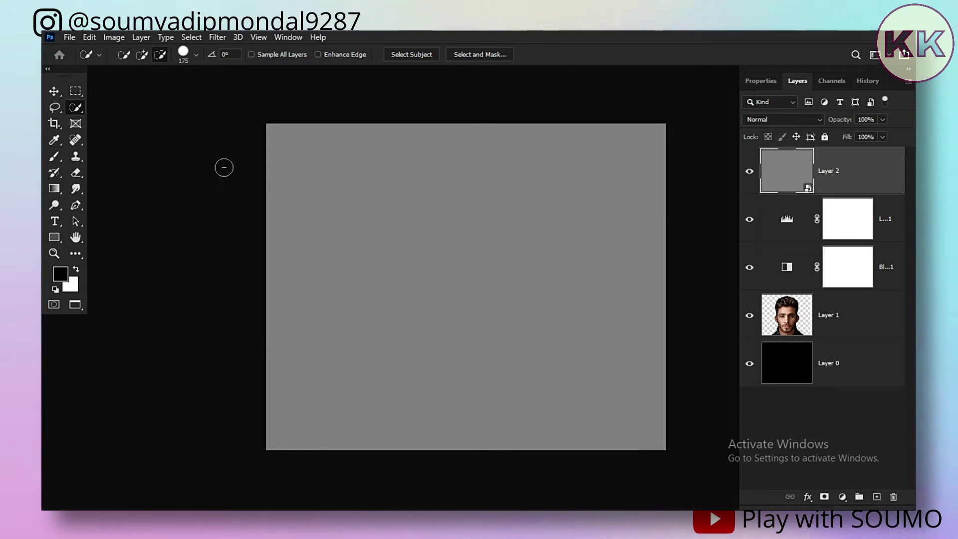
left_click(216, 40)
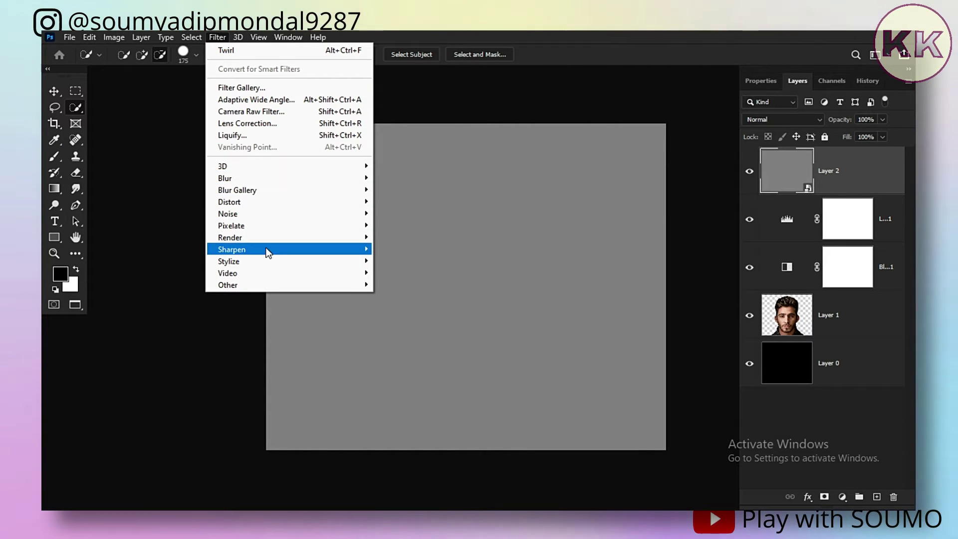
Step: Apply a Filter Gallery stack of Torn Edges and Halftone Pattern (Size 4, Contrast 0, Dot)
left_click(258, 89)
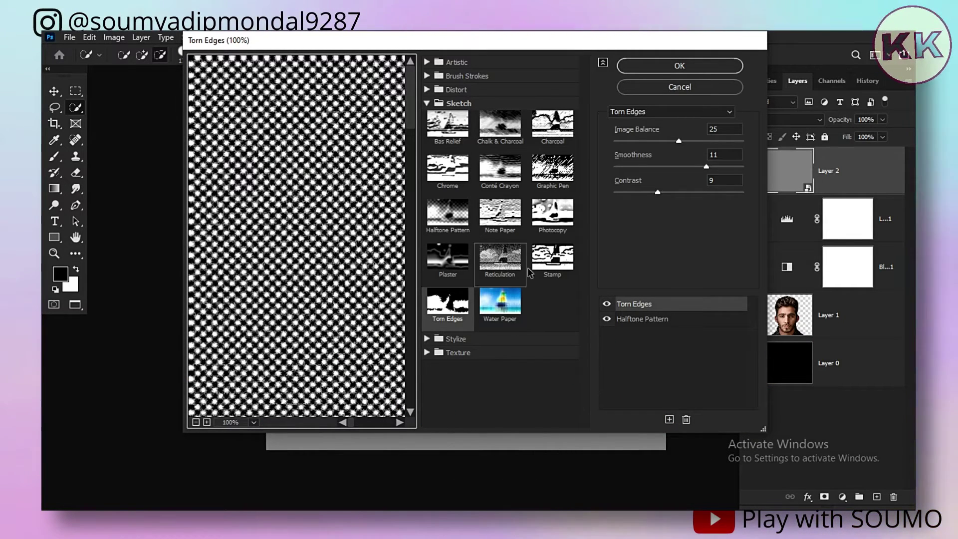
left_click(655, 322)
left_click(647, 303)
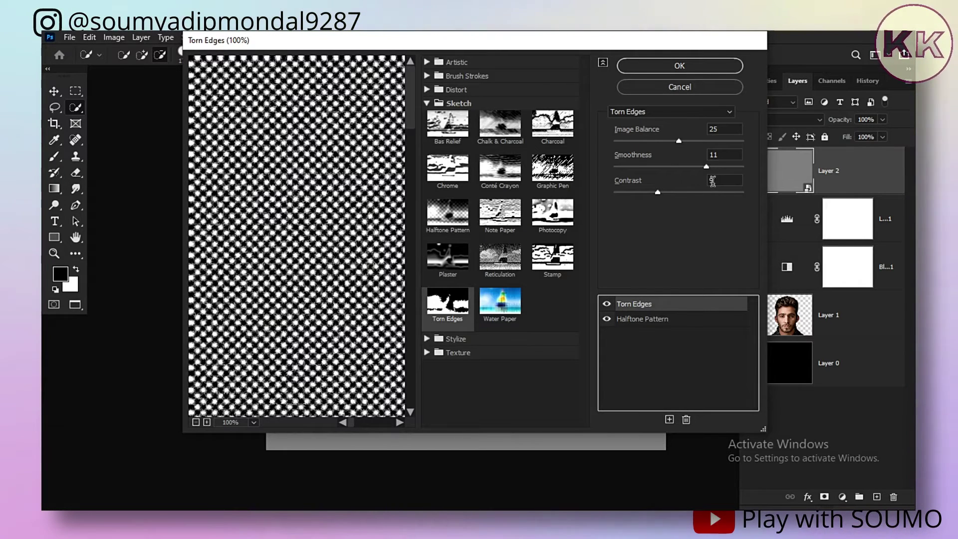
left_click(664, 323)
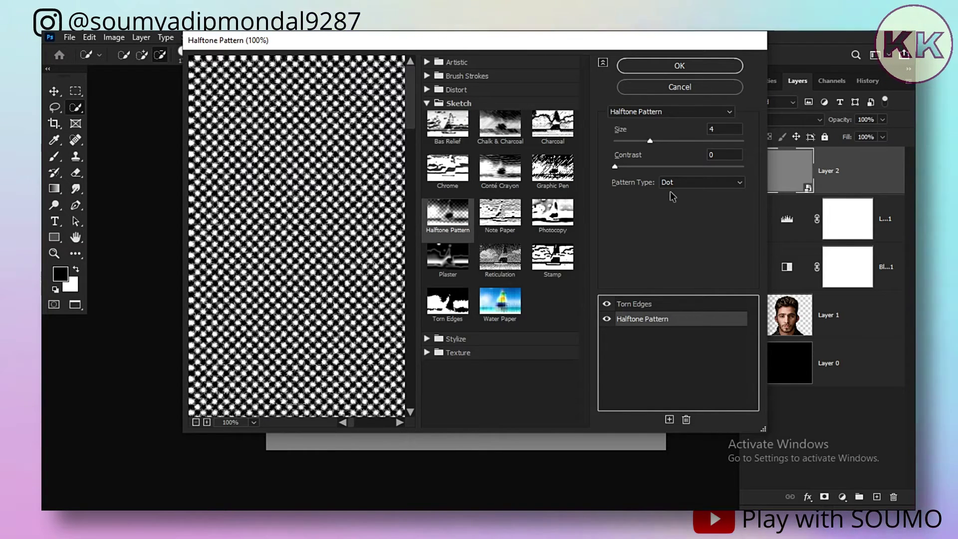
left_click(679, 67)
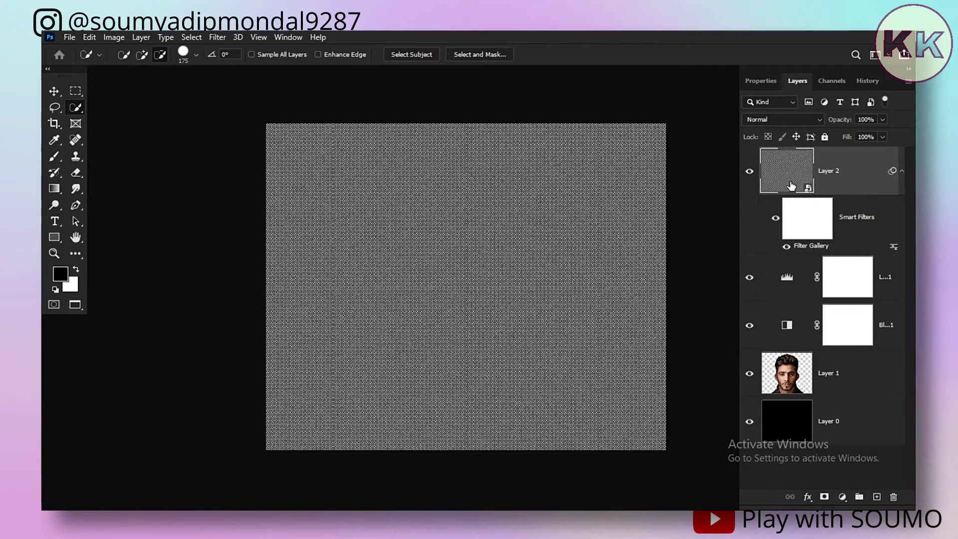
Step: Set Layer 2 to Hard Mix and clip an Invert adjustment layer to it
left_click(811, 120)
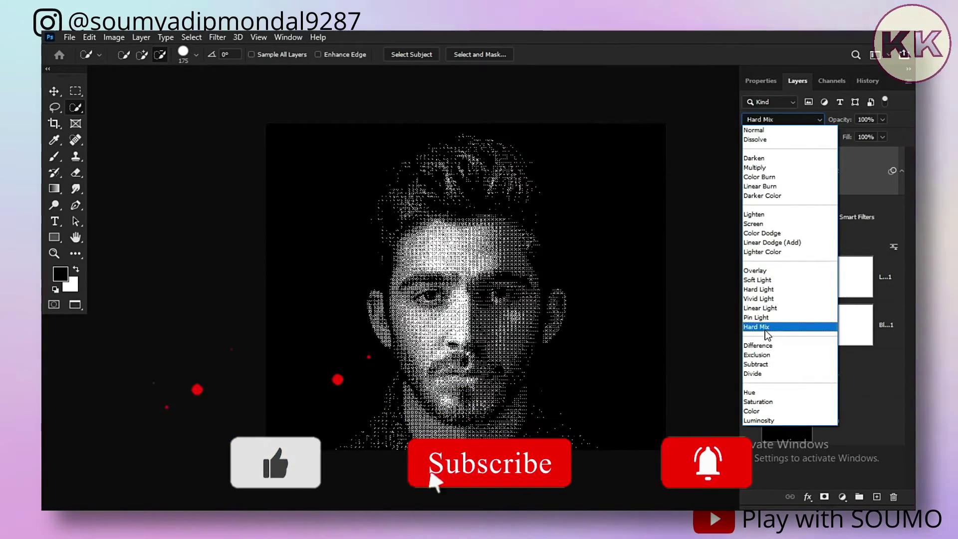
left_click(764, 328)
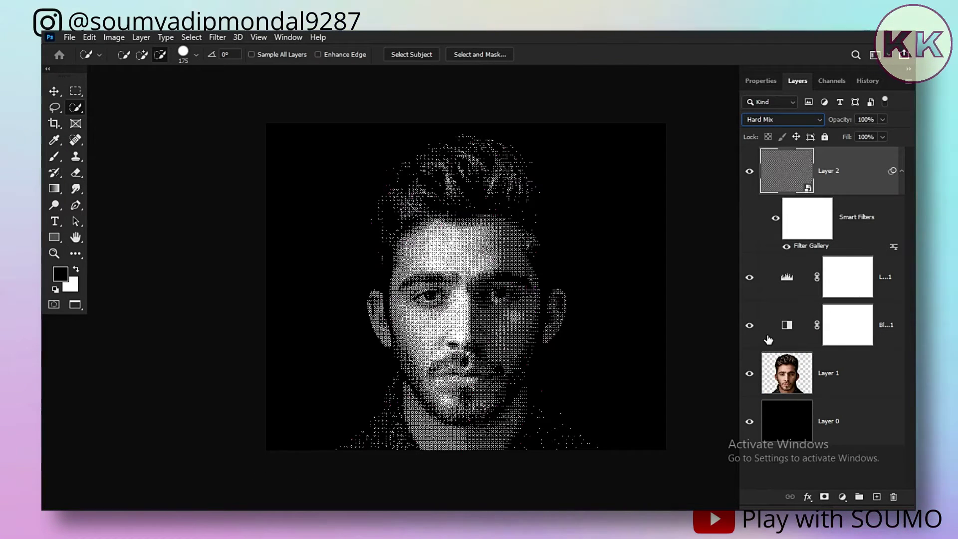
left_click(841, 497)
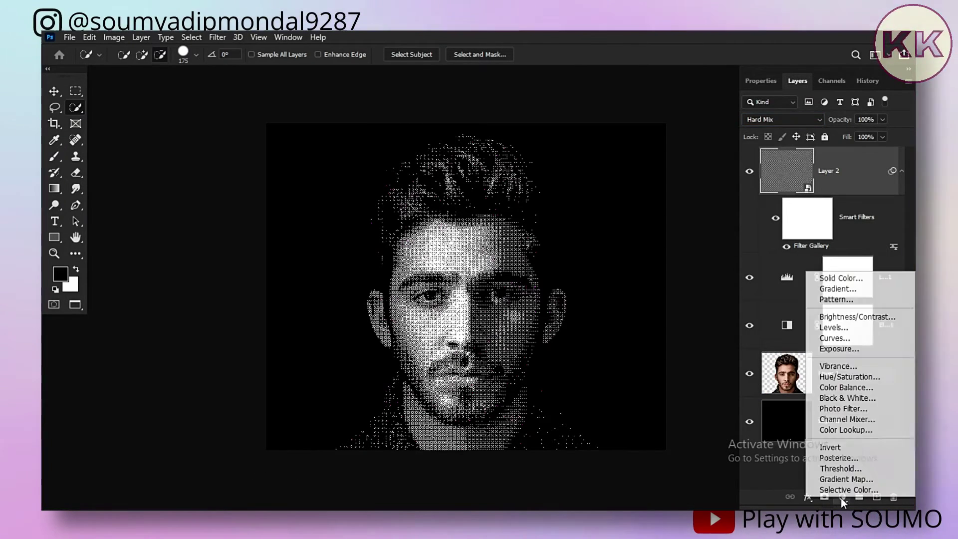
left_click(843, 449)
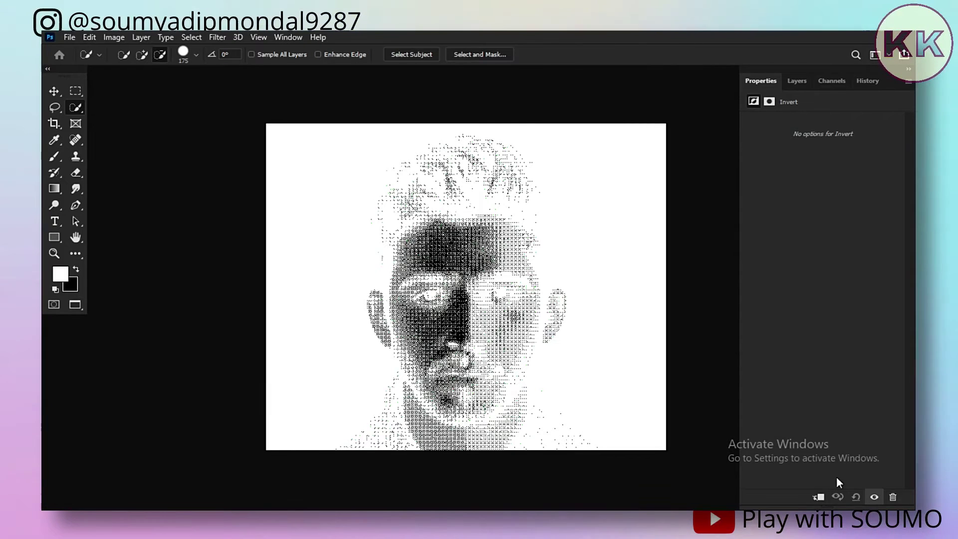
left_click(820, 497)
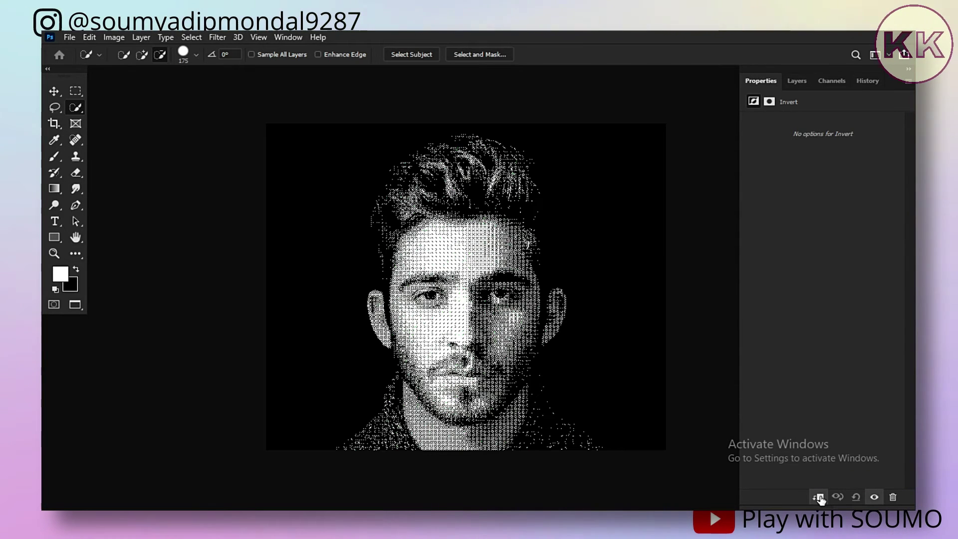
left_click(796, 81)
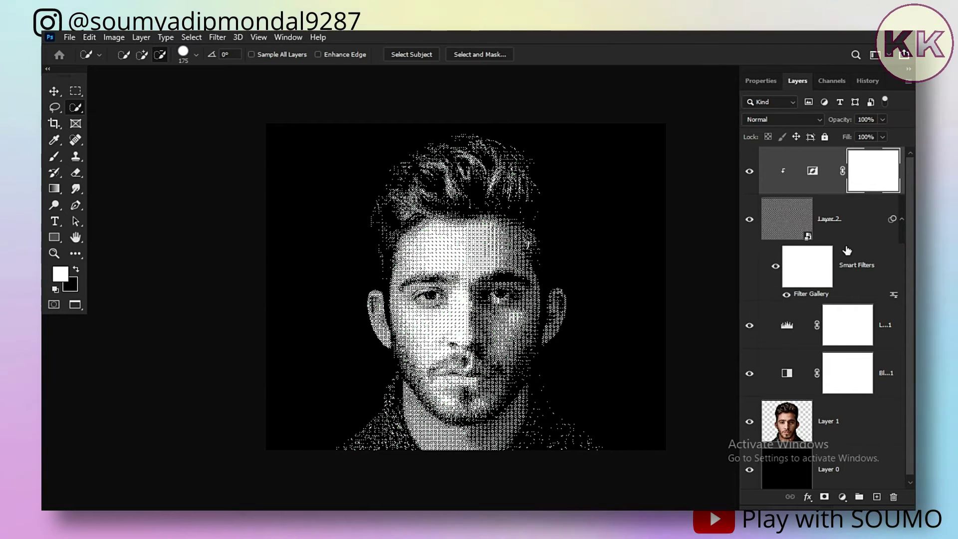
Step: Lower Layer 2's opacity to 80%
left_click(840, 223)
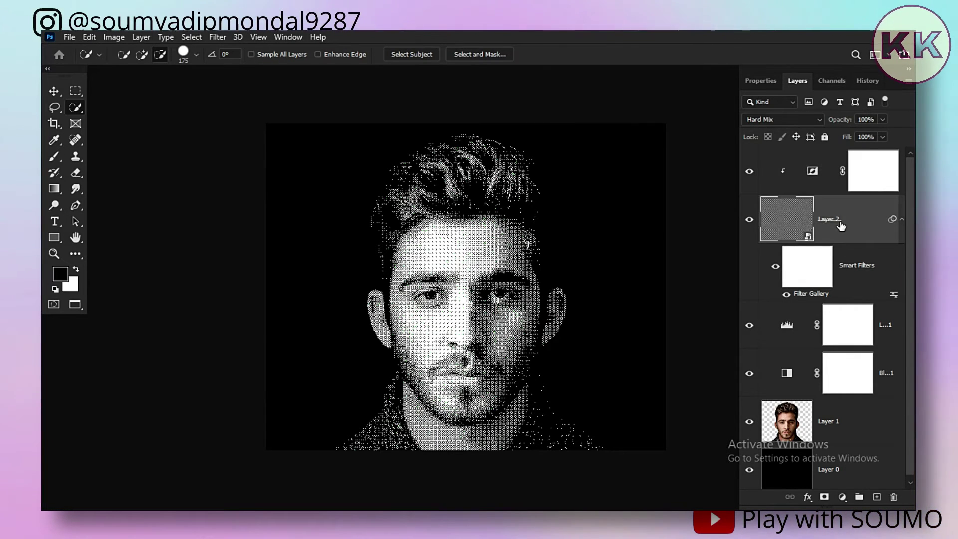
left_click(882, 138)
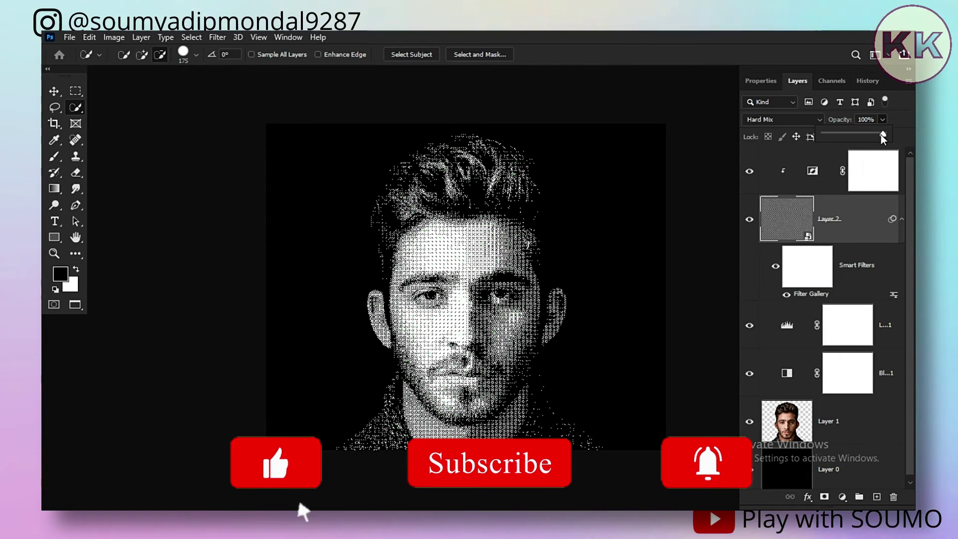
left_click_drag(881, 134, 871, 137)
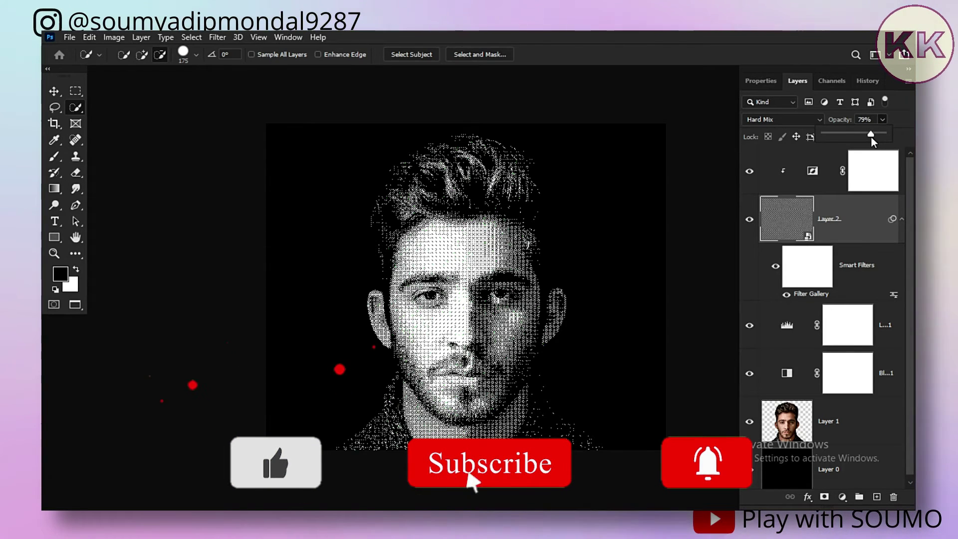
left_click(903, 135)
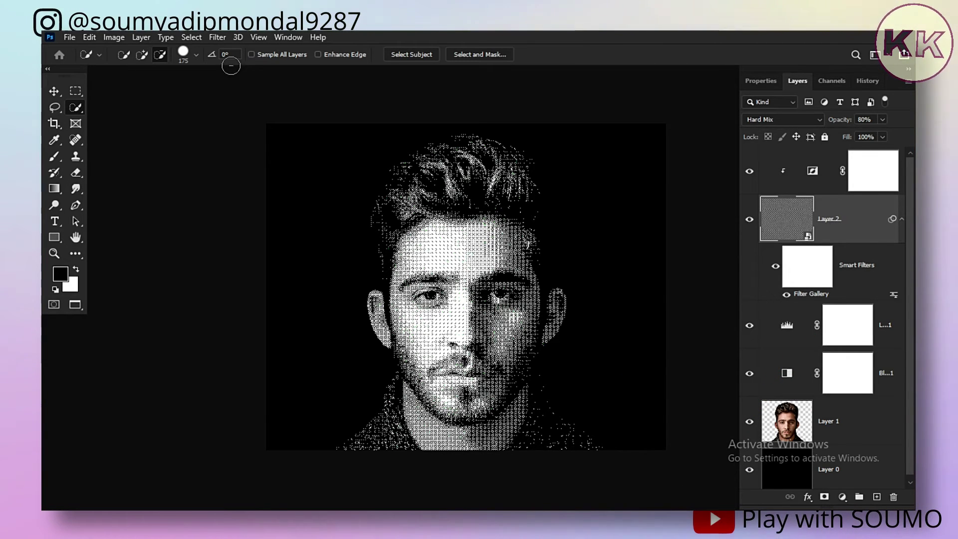
Step: Apply a Twirl filter with angle 50 to Layer 2 and zoom in on the face
left_click(218, 37)
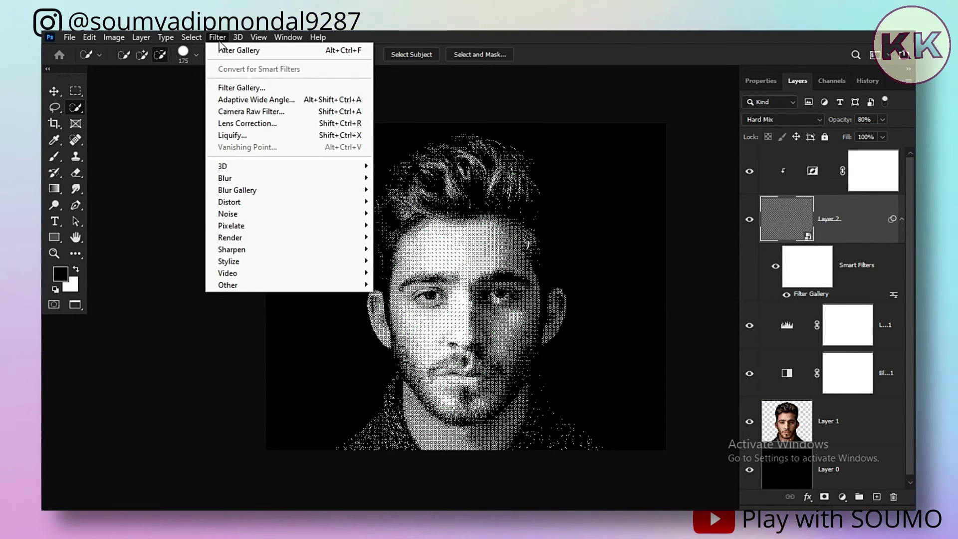
mouse_move(229, 202)
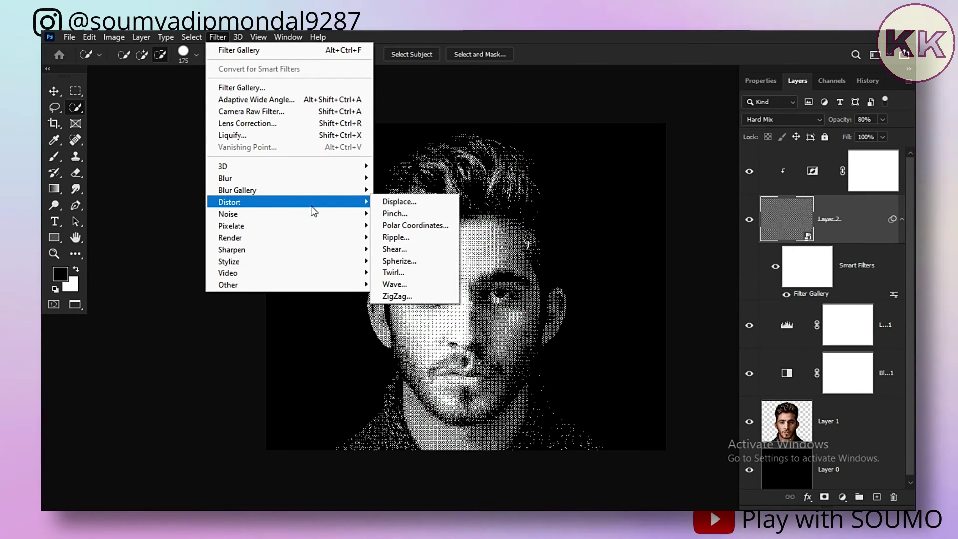
left_click(391, 272)
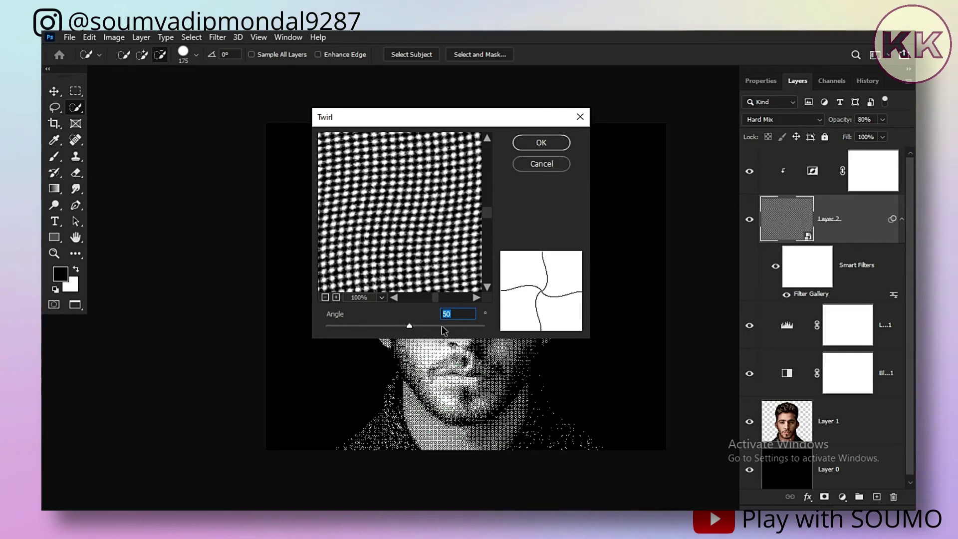
left_click(548, 145)
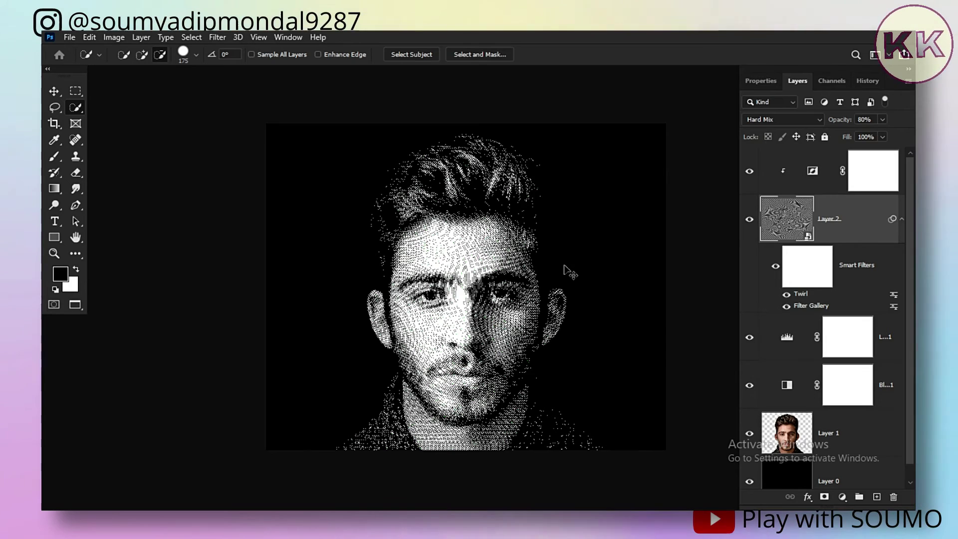
key("ctrl+minus")
key("ctrl+plus")
key("ctrl+plus")
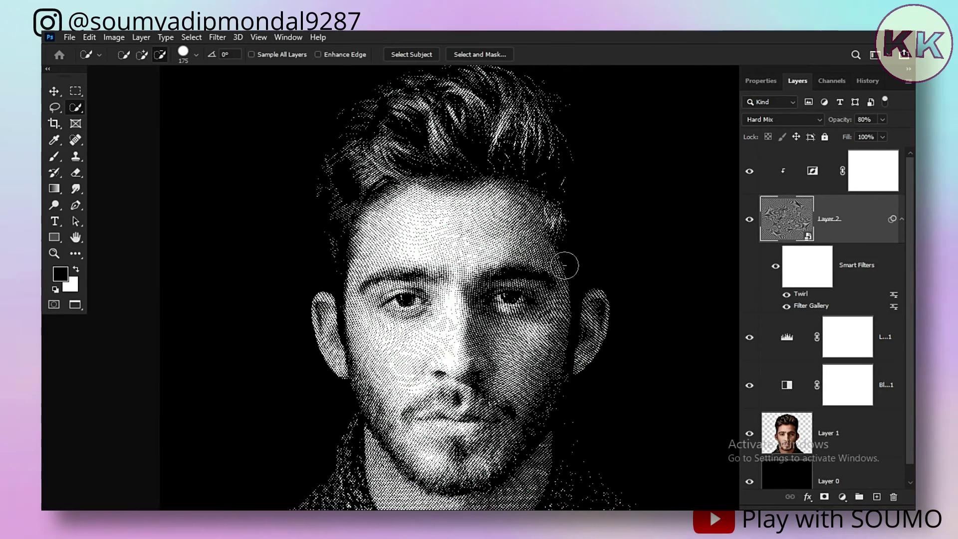